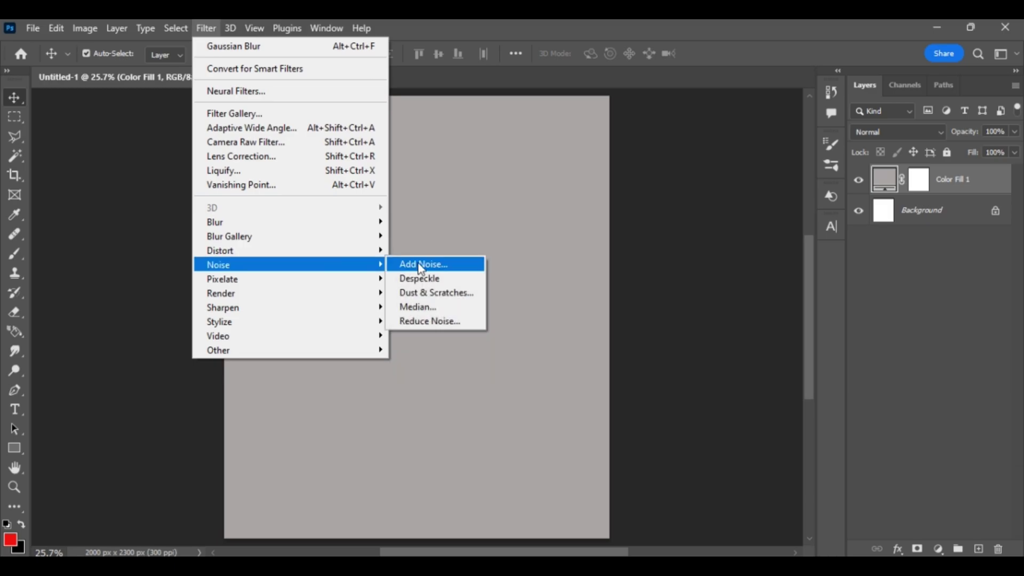
Add noise to the Color Fill 1 layer as a smart filter and soften it with a blur filter.
{"action": "left_click", "coordinate": [583, 98]}
{"action": "left_click", "coordinate": [205, 28]}
{"action": "mouse_move", "coordinate": [215, 222]}
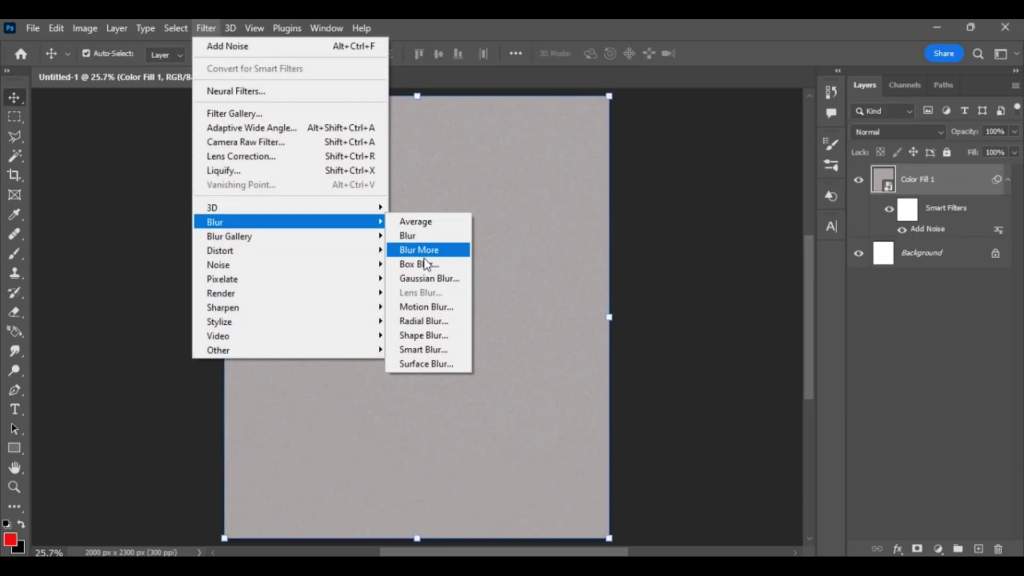
{"action": "left_click", "coordinate": [435, 265]}
{"action": "left_click", "coordinate": [674, 137]}
{"action": "left_click", "coordinate": [1008, 180]}
{"action": "left_click", "coordinate": [32, 27]}
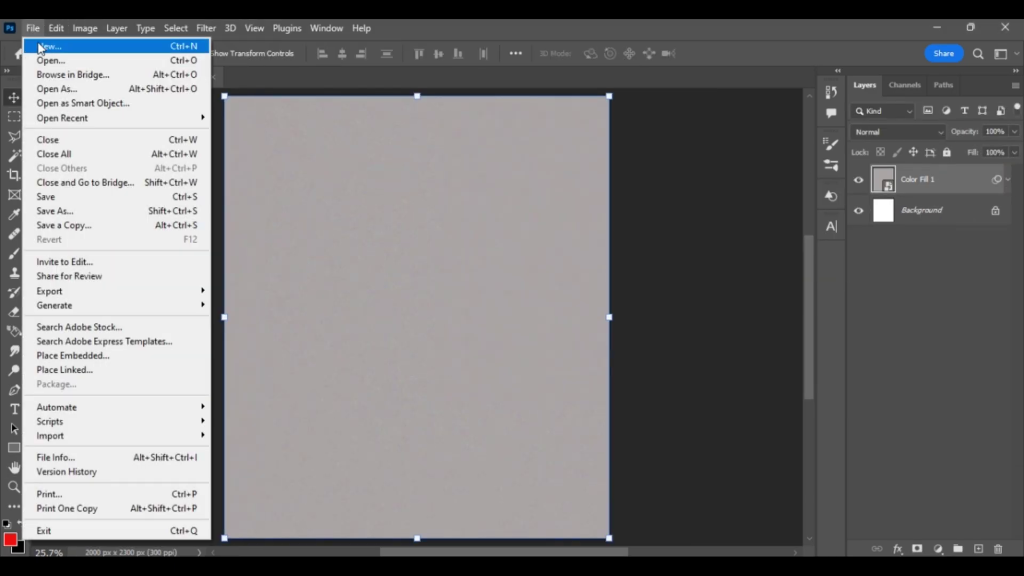
{"action": "left_click", "coordinate": [44, 44]}
{"action": "left_click", "coordinate": [897, 31]}
Open the photo IMG_1873.JPG as a separate document.
{"action": "left_click", "coordinate": [33, 28]}
{"action": "left_click", "coordinate": [54, 60]}
{"action": "left_click_drag", "start_coordinate": [316, 126], "coordinate": [315, 202]}
{"action": "double_click", "coordinate": [201, 196]}
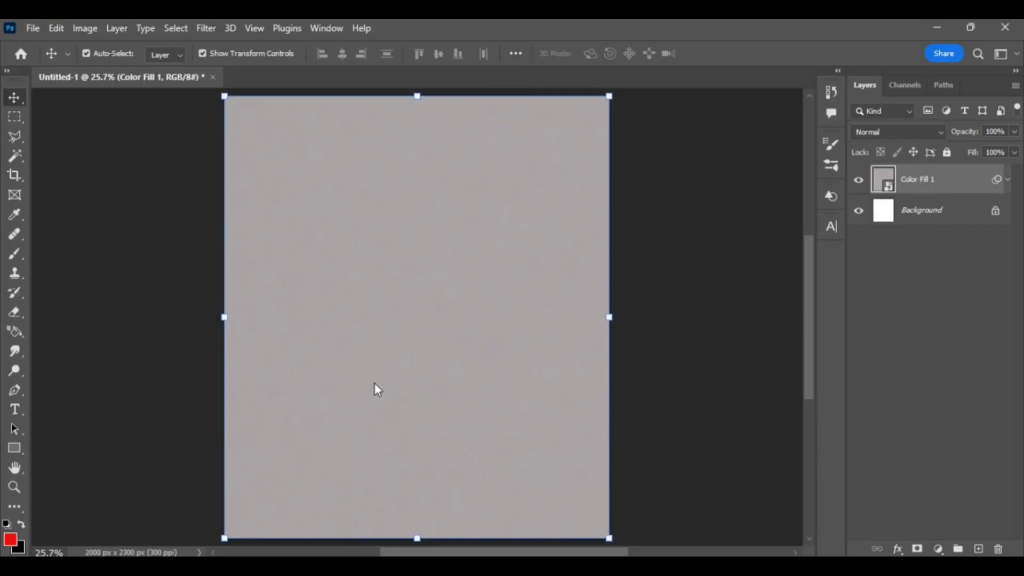
Mask the photo to the woman's head and fur collar by subtracting the rest of the jacket from a subject selection.
{"action": "key", "text": "w"}
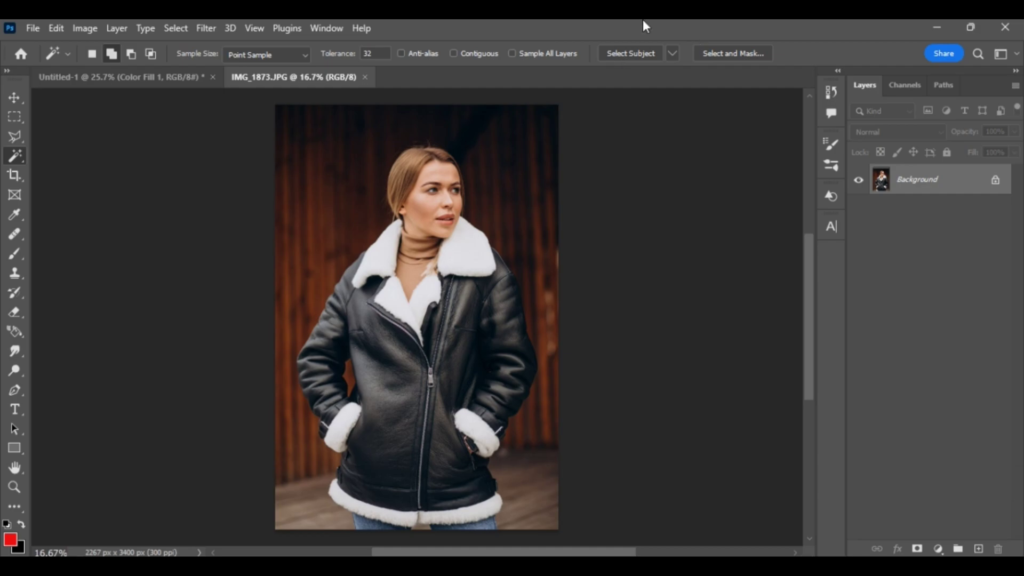
{"action": "key", "text": "l"}
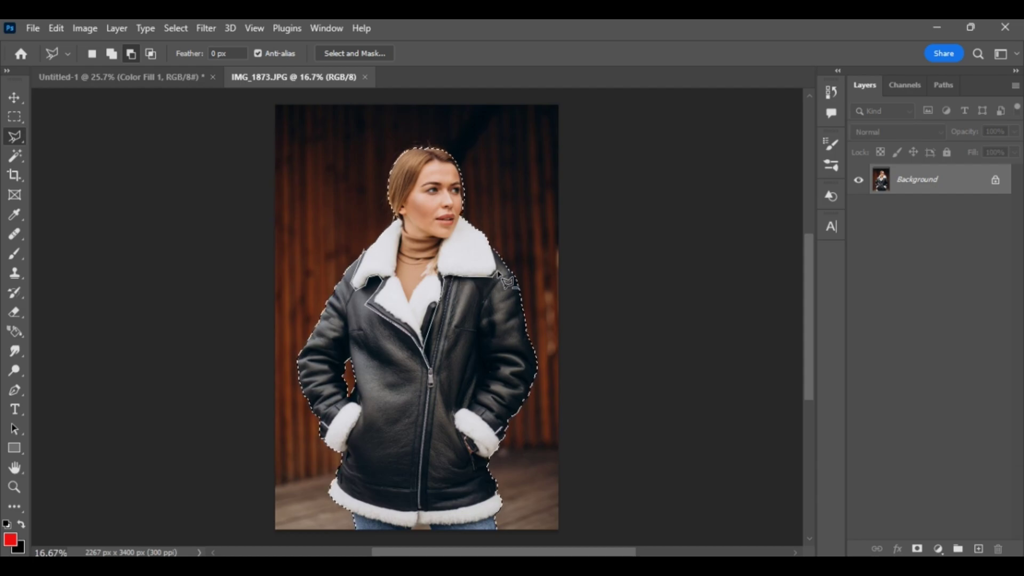
{"action": "left_click", "coordinate": [490, 249]}
{"action": "left_click", "coordinate": [590, 251]}
{"action": "left_click", "coordinate": [589, 493]}
{"action": "left_click", "coordinate": [195, 496]}
{"action": "left_click", "coordinate": [171, 169]}
{"action": "double_click", "coordinate": [353, 200]}
{"action": "left_click", "coordinate": [916, 549]}
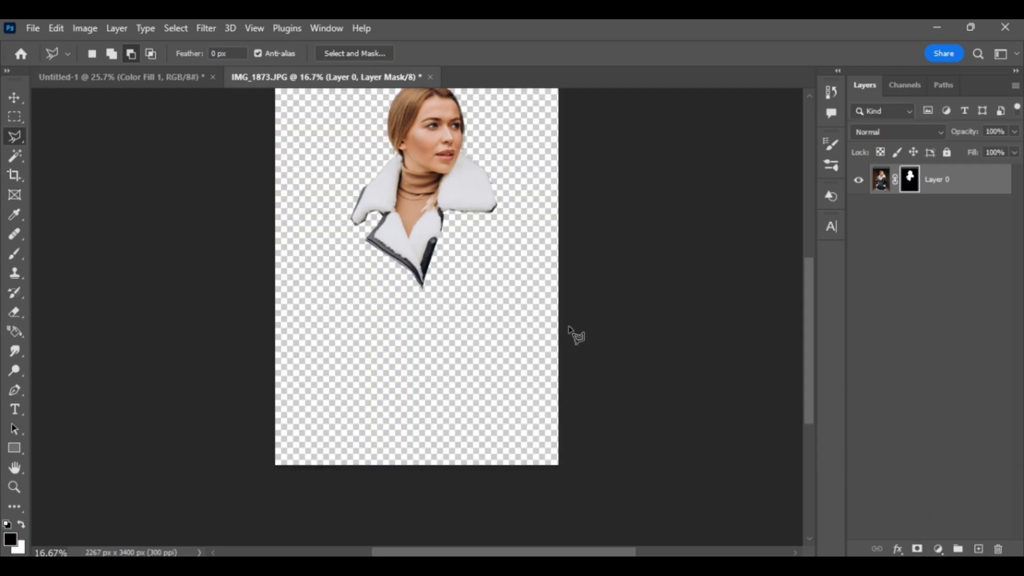
Bring the masked portrait into the Untitled-1 document and scale it up to about 124%.
{"action": "left_click", "coordinate": [21, 97]}
{"action": "left_click_drag", "start_coordinate": [374, 197], "coordinate": [478, 327]}
{"action": "left_click_drag", "start_coordinate": [695, 327], "coordinate": [609, 327]}
{"action": "left_click_drag", "start_coordinate": [412, 112], "coordinate": [418, 142]}
{"action": "left_click_drag", "start_coordinate": [266, 357], "coordinate": [177, 356]}
{"action": "left_click_drag", "start_coordinate": [412, 225], "coordinate": [434, 305]}
{"action": "left_click_drag", "start_coordinate": [637, 435], "coordinate": [684, 435]}
{"action": "left_click_drag", "start_coordinate": [503, 376], "coordinate": [478, 343]}
{"action": "left_click_drag", "start_coordinate": [649, 435], "coordinate": [705, 435]}
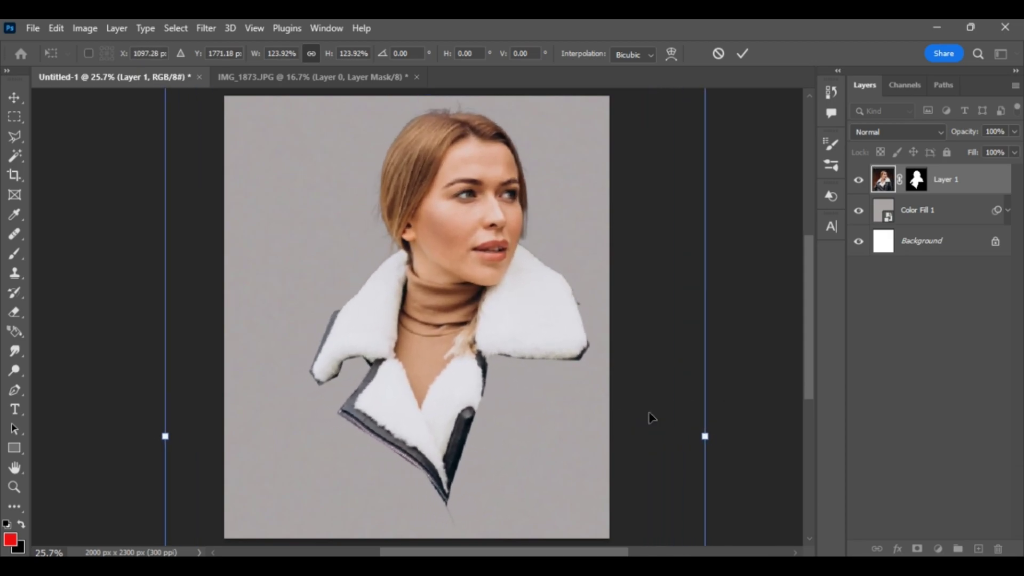
{"action": "key", "text": "Return"}
Enlarge the portrait further and position it so the head meets the upper canvas edge and the collar tip the lower.
{"action": "left_click_drag", "start_coordinate": [473, 336], "coordinate": [463, 336]}
{"action": "left_click_drag", "start_coordinate": [686, 437], "coordinate": [759, 464]}
{"action": "key", "text": "Return"}
{"action": "left_click_drag", "start_coordinate": [429, 325], "coordinate": [393, 355]}
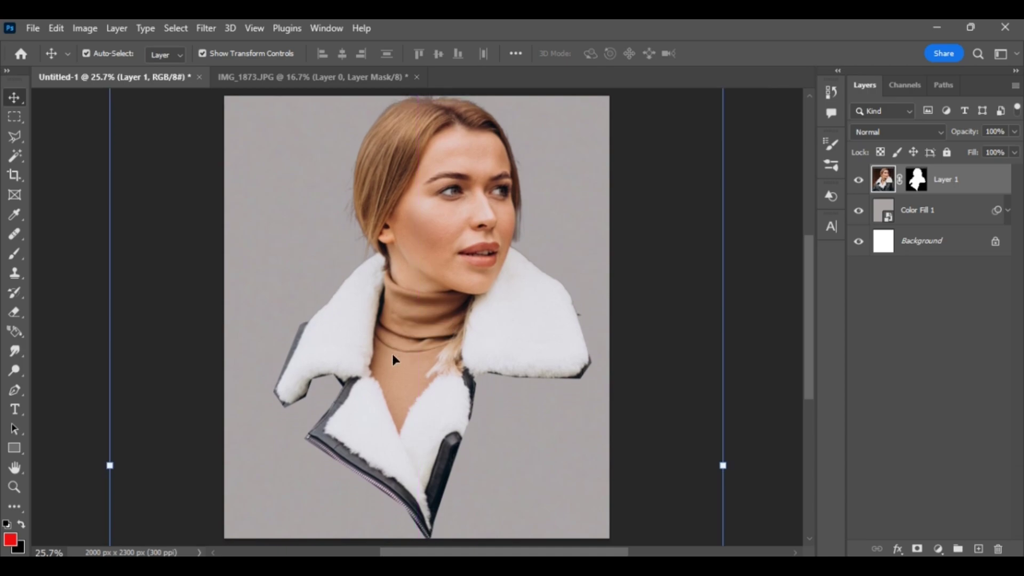
Try a Black & White adjustment clipped to the portrait with Reds set to -2.
{"action": "left_click", "coordinate": [939, 548]}
{"action": "left_click", "coordinate": [945, 441]}
{"action": "left_click_drag", "start_coordinate": [669, 240], "coordinate": [653, 240]}
Group the portrait with its Black & White adjustment and convert the group to a smart object.
{"action": "left_click", "coordinate": [971, 206]}
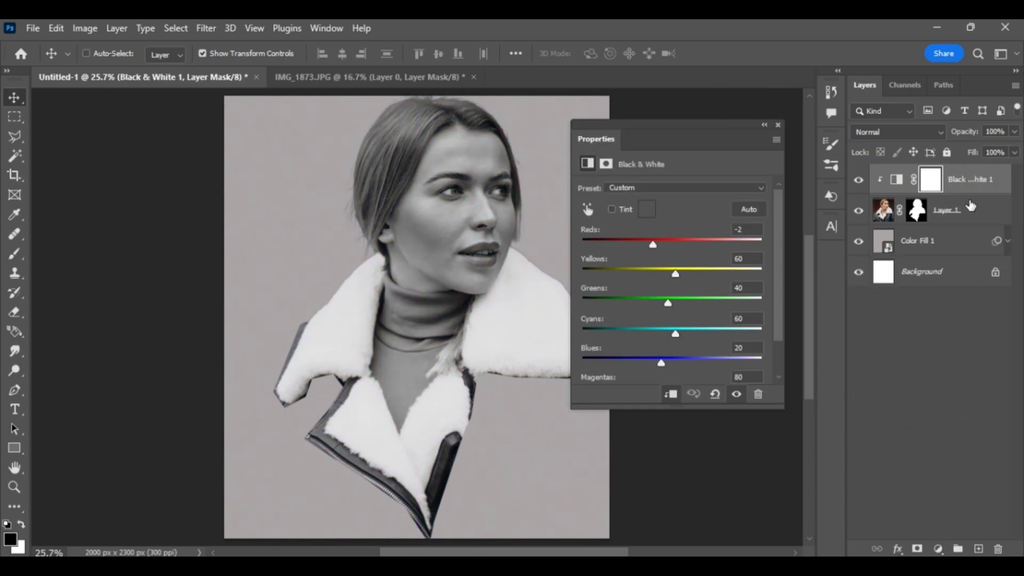
{"action": "key", "text": "ctrl+g"}
{"action": "left_click", "coordinate": [777, 125]}
{"action": "right_click", "coordinate": [946, 174]}
{"action": "left_click", "coordinate": [872, 227]}
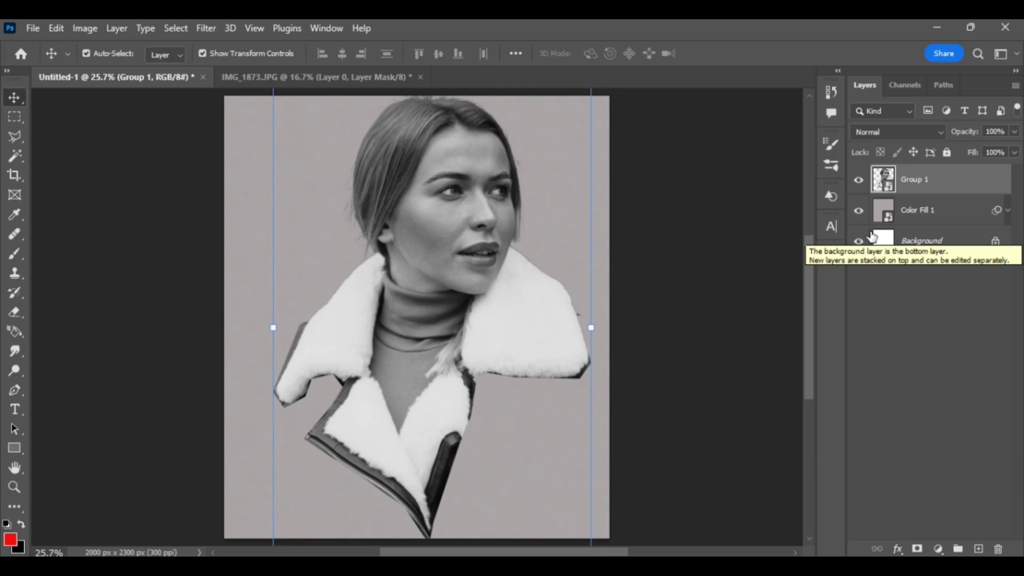
Undo the smart object conversion, the grouping and the Black & White adjustment.
{"action": "key", "text": "ctrl+z"}
{"action": "key", "text": "ctrl+z"}
{"action": "key", "text": "ctrl+z"}
{"action": "key", "text": "ctrl+z"}
{"action": "key", "text": "ctrl+z"}
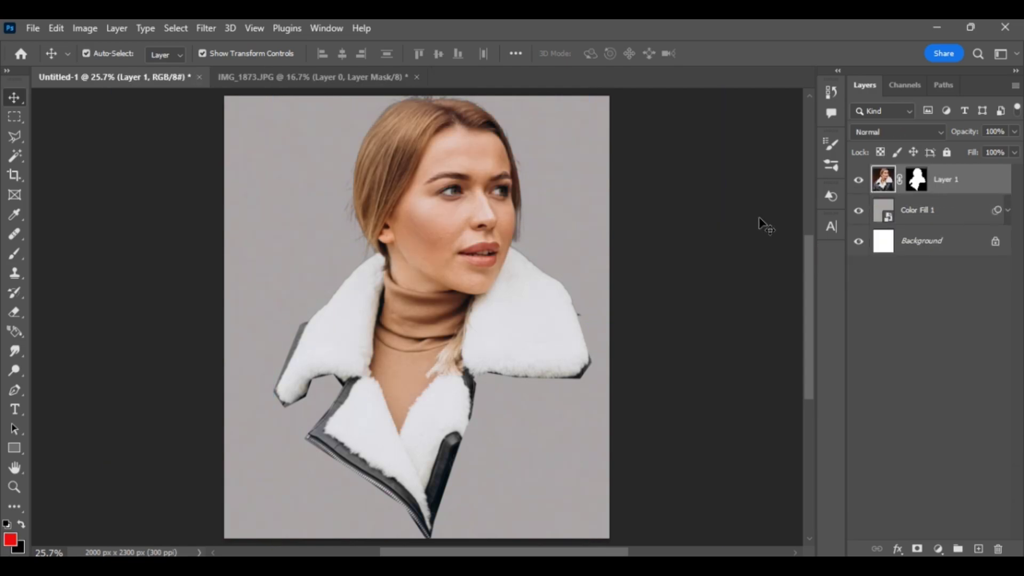
Apply the Paint Daubs filter to Layer 1 with brush size 7, sharpness 12 and the Simple brush type.
{"action": "left_click", "coordinate": [759, 218]}
{"action": "left_click", "coordinate": [206, 28]}
{"action": "left_click", "coordinate": [945, 181]}
{"action": "left_click", "coordinate": [207, 28]}
{"action": "left_click", "coordinate": [260, 116]}
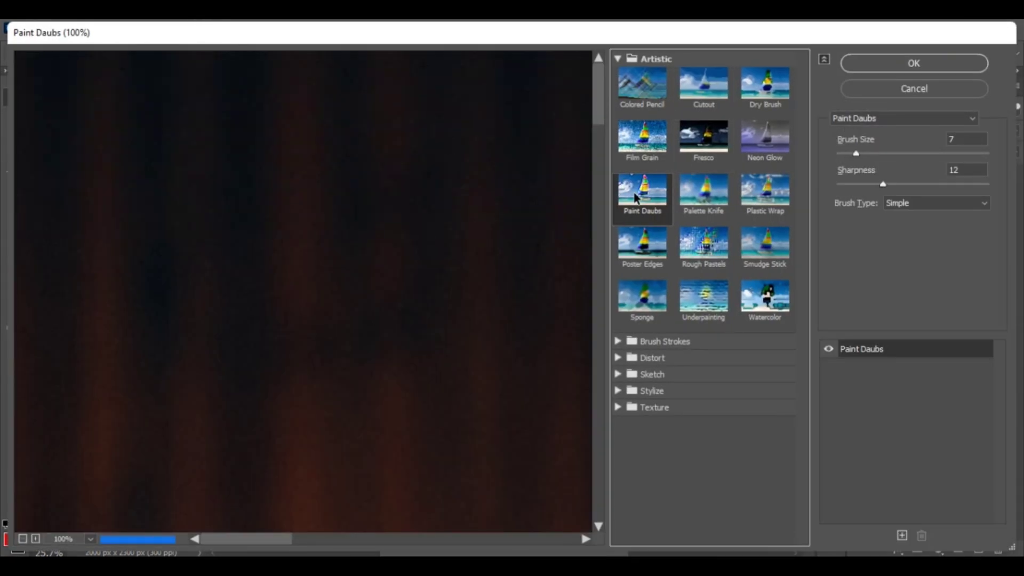
{"action": "left_click_drag", "start_coordinate": [441, 398], "coordinate": [377, 270]}
{"action": "scroll", "coordinate": [505, 249], "scroll_direction": "down", "scroll_amount": 10}
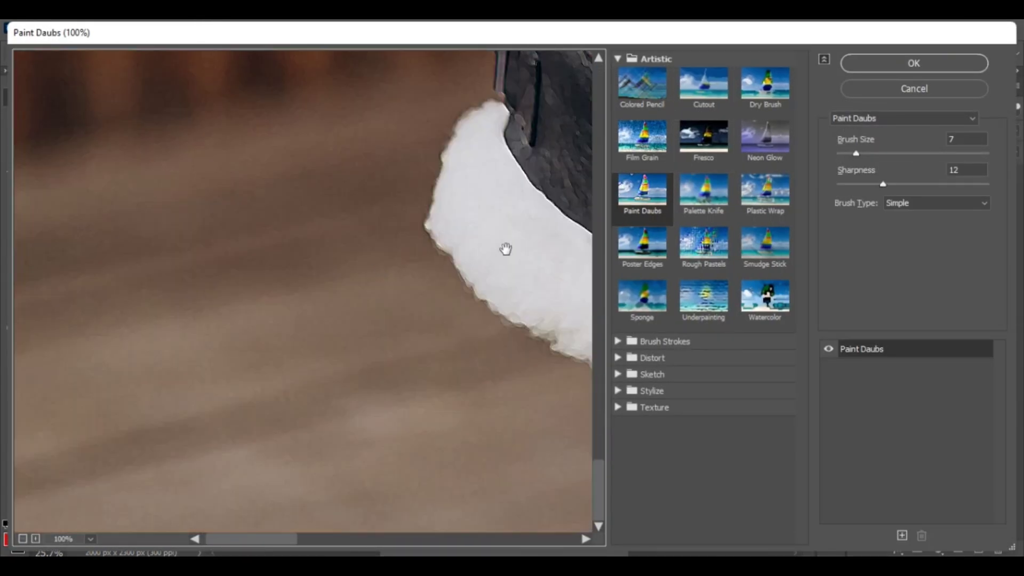
{"action": "scroll", "coordinate": [320, 265], "scroll_direction": "right", "scroll_amount": 8}
{"action": "scroll", "coordinate": [405, 496], "scroll_direction": "up", "scroll_amount": 12}
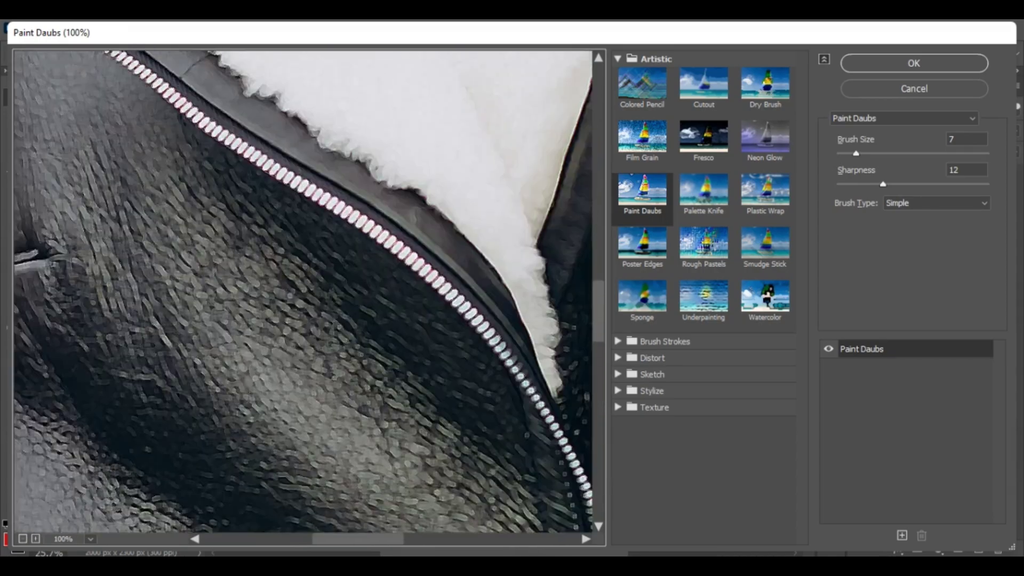
{"action": "left_click", "coordinate": [933, 66]}
Add a Black & White adjustment clipped to the portrait layer and set Reds to 13.
{"action": "left_click", "coordinate": [938, 549]}
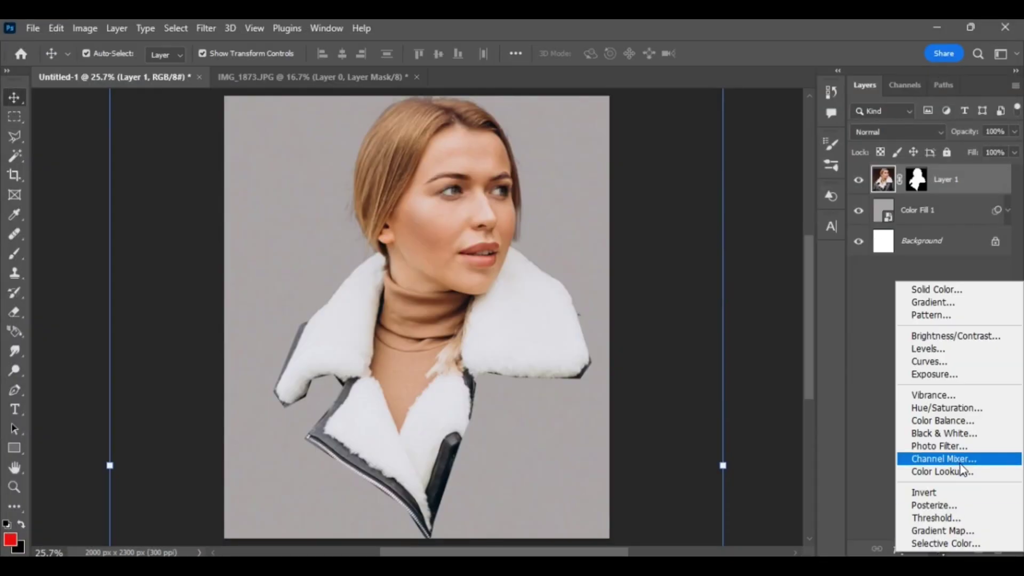
{"action": "left_click", "coordinate": [936, 438]}
{"action": "key", "text": "ctrl+alt+g"}
{"action": "left_click_drag", "start_coordinate": [664, 239], "coordinate": [658, 240]}
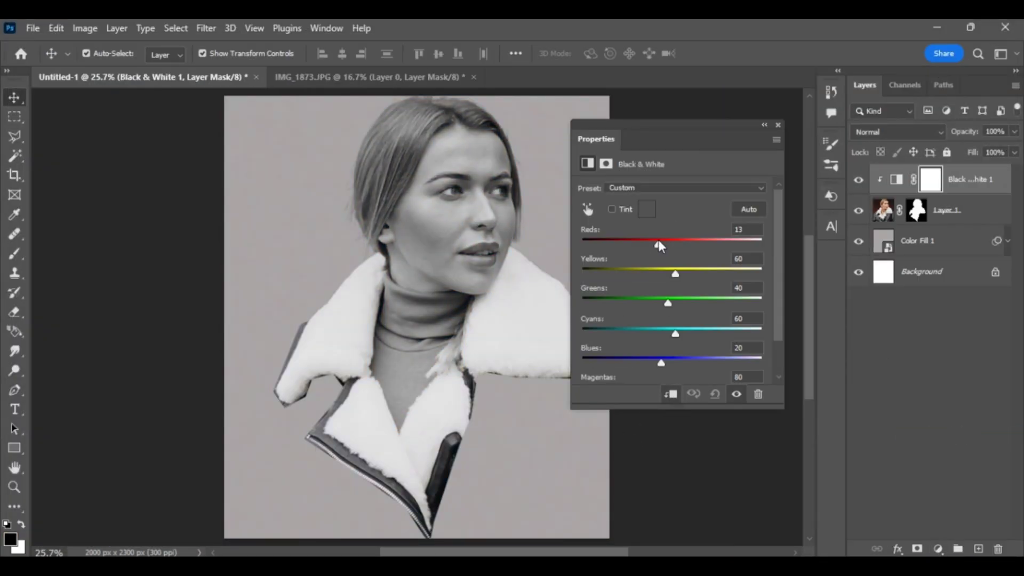
Group the Black & White adjustment with Layer 1 and convert the group to a smart object.
{"action": "left_click", "coordinate": [982, 213]}
{"action": "key", "text": "ctrl+g"}
{"action": "left_click", "coordinate": [778, 125]}
{"action": "right_click", "coordinate": [933, 174]}
{"action": "left_click", "coordinate": [875, 226]}
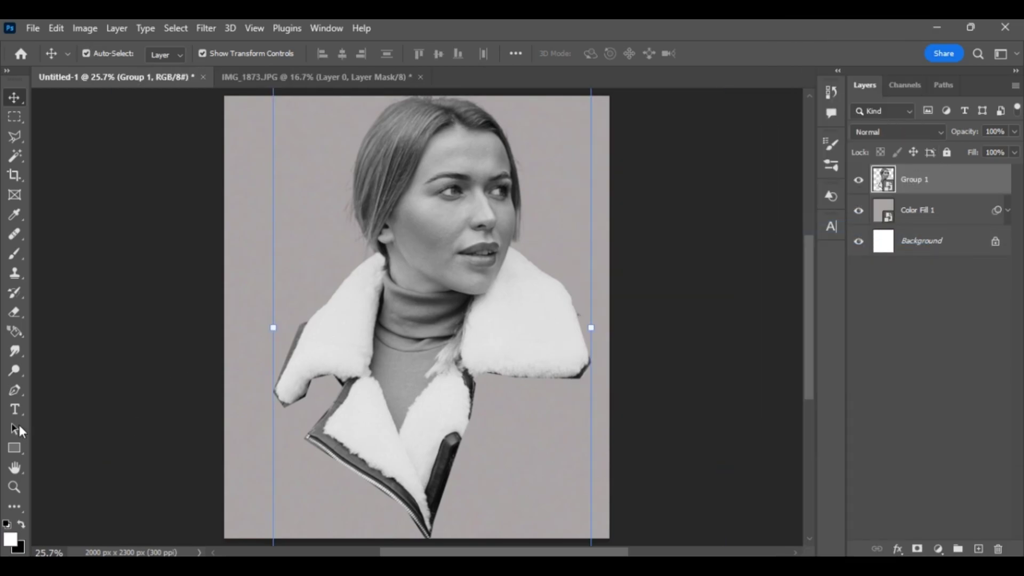
Add the white text "TOPMODEL" over the portrait.
{"action": "key", "text": "t"}
{"action": "left_click", "coordinate": [286, 298]}
{"action": "type", "text": "TOPMODEL"}
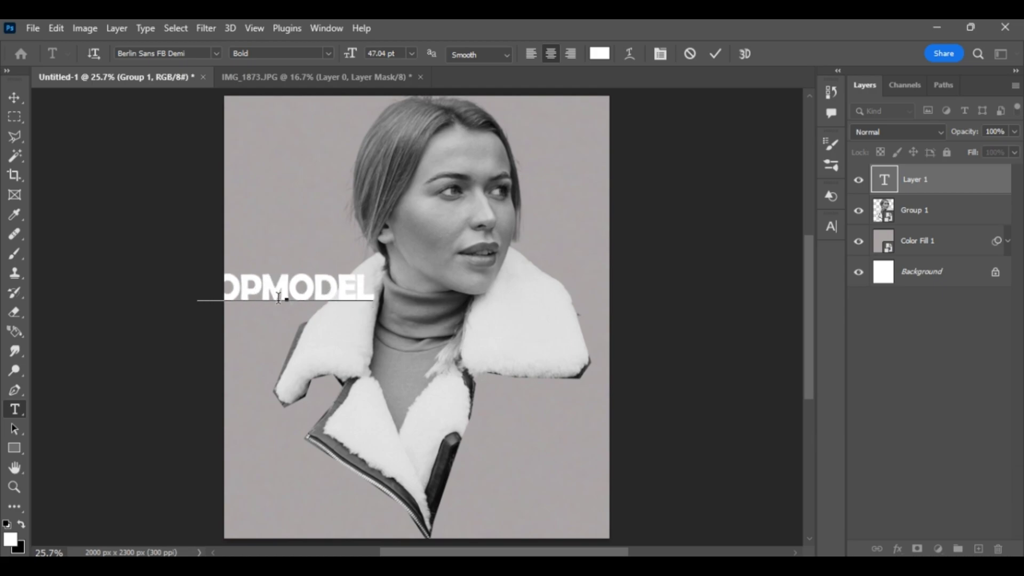
{"action": "left_click", "coordinate": [718, 53]}
Rotate the TOPMODEL text by about 91 degrees, scale it to about 218%, and place it vertically over the face's edge.
{"action": "key", "text": "v"}
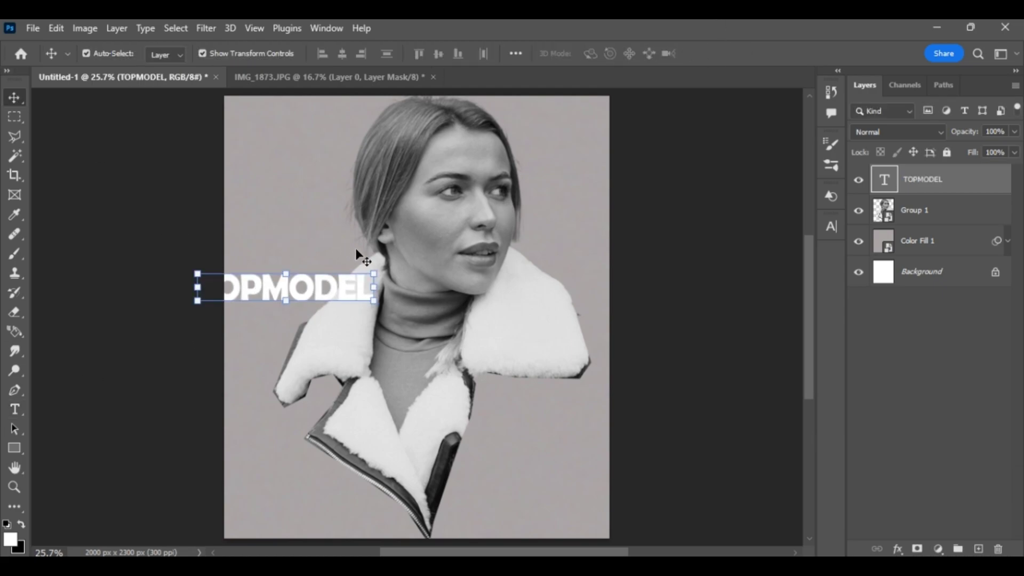
{"action": "key", "text": "ctrl+t"}
{"action": "left_click_drag", "start_coordinate": [353, 250], "coordinate": [326, 347]}
{"action": "left_click_drag", "start_coordinate": [305, 289], "coordinate": [358, 291]}
{"action": "left_click_drag", "start_coordinate": [333, 228], "coordinate": [401, 254]}
{"action": "left_click_drag", "start_coordinate": [343, 317], "coordinate": [425, 293]}
{"action": "left_click_drag", "start_coordinate": [398, 506], "coordinate": [395, 479]}
{"action": "mouse_move", "coordinate": [394, 388]}
{"action": "left_mouse_down"}
{"action": "mouse_move", "coordinate": [397, 418]}
{"action": "mouse_move", "coordinate": [384, 407]}
{"action": "left_mouse_up"}
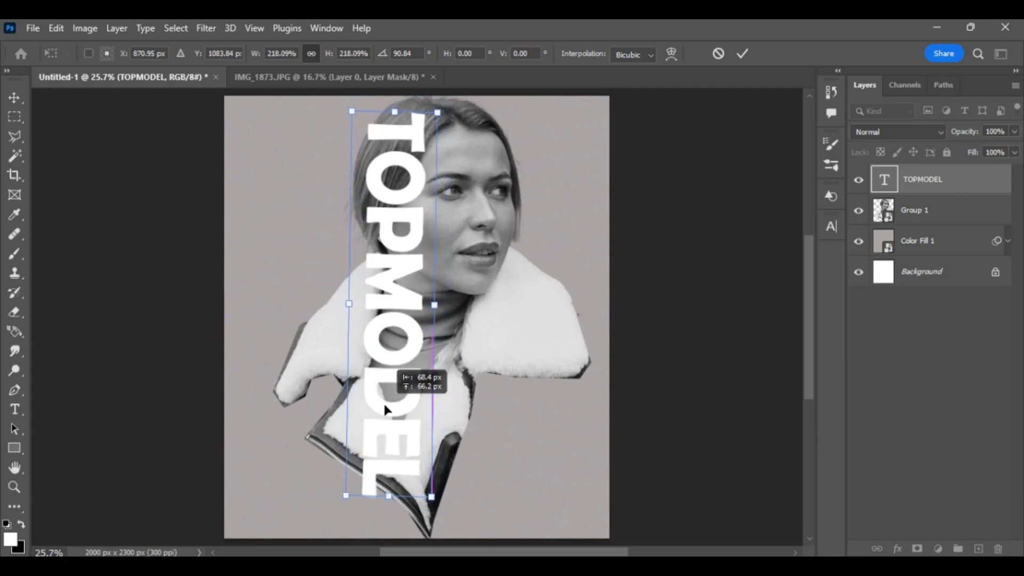
{"action": "left_click", "coordinate": [743, 53]}
Duplicate the Group 1 layer, place the copy above the TOPMODEL text layer, and hide it.
{"action": "left_click", "coordinate": [911, 211]}
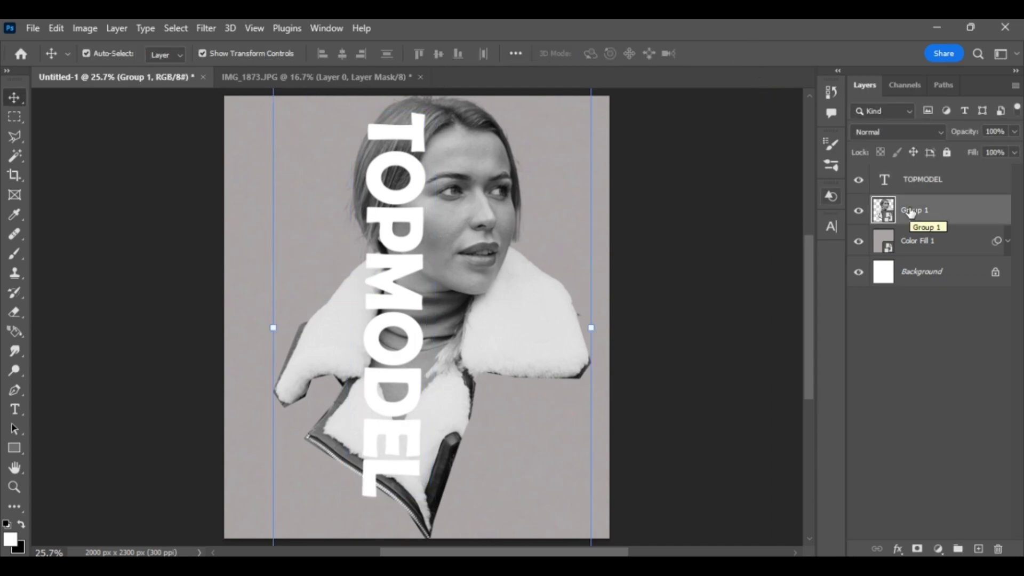
{"action": "key", "text": "ctrl+j"}
{"action": "left_click_drag", "start_coordinate": [877, 206], "coordinate": [913, 172]}
{"action": "left_click", "coordinate": [859, 180]}
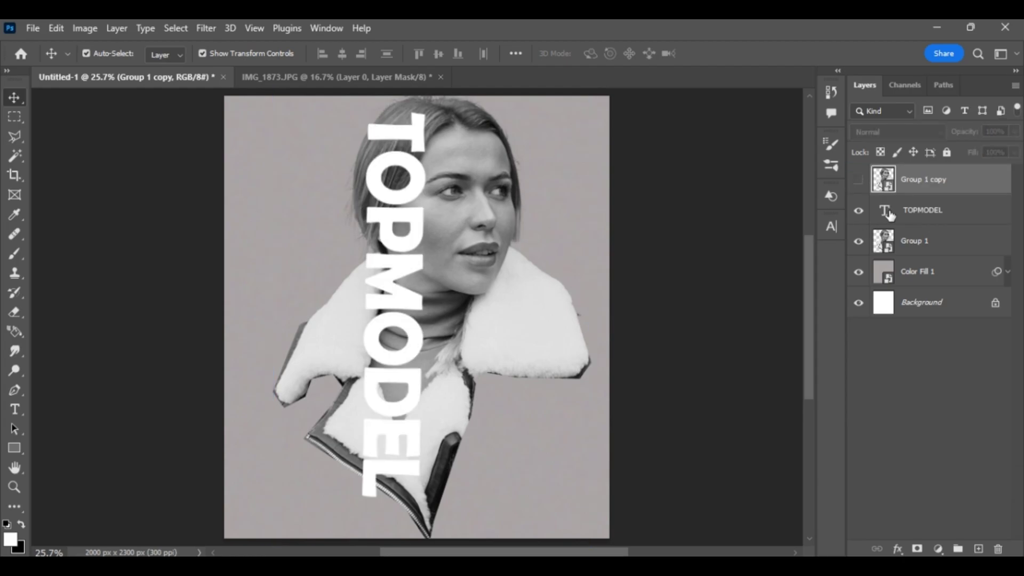
Add a layer mask to Group 1 and select everything outside the TOPMODEL letters.
{"action": "left_click", "coordinate": [886, 241]}
{"action": "left_click", "coordinate": [917, 549]}
{"action": "right_click", "coordinate": [886, 211]}
{"action": "left_click", "coordinate": [741, 252]}
{"action": "left_click", "coordinate": [175, 28]}
{"action": "left_click", "coordinate": [205, 89]}
Paint black on the Group 1 mask with a 200 px soft brush to hide the portrait left of and between the letters.
{"action": "left_click", "coordinate": [917, 241]}
{"action": "left_click", "coordinate": [14, 254]}
{"action": "key", "text": "x"}
{"action": "key", "text": "bracketright"}
{"action": "key", "text": "bracketright"}
{"action": "key", "text": "bracketright"}
{"action": "key", "text": "bracketright"}
{"action": "key", "text": "bracketright"}
{"action": "key", "text": "bracketright"}
{"action": "key", "text": "bracketright"}
{"action": "key", "text": "bracketright"}
{"action": "key", "text": "bracketright"}
{"action": "key", "text": "bracketright"}
{"action": "key", "text": "bracketright"}
{"action": "mouse_move", "coordinate": [323, 317]}
{"action": "left_mouse_down"}
{"action": "mouse_move", "coordinate": [283, 391]}
{"action": "mouse_move", "coordinate": [307, 472]}
{"action": "mouse_move", "coordinate": [338, 460]}
{"action": "mouse_move", "coordinate": [386, 385]}
{"action": "left_mouse_up"}
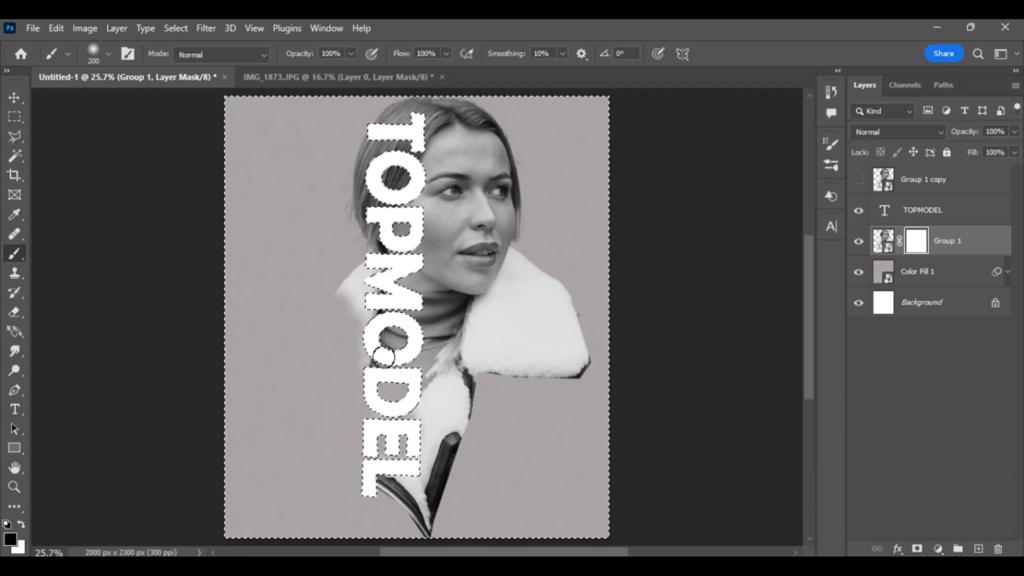
{"action": "mouse_move", "coordinate": [380, 143]}
{"action": "left_mouse_down"}
{"action": "mouse_move", "coordinate": [385, 179]}
{"action": "mouse_move", "coordinate": [397, 140]}
{"action": "mouse_move", "coordinate": [371, 251]}
{"action": "mouse_move", "coordinate": [393, 256]}
{"action": "mouse_move", "coordinate": [398, 197]}
{"action": "mouse_move", "coordinate": [382, 369]}
{"action": "left_mouse_up"}
Touch up the Group 1 mask around the upper letters with white and black strokes, and clear the selection.
{"action": "left_click", "coordinate": [21, 525]}
{"action": "mouse_move", "coordinate": [379, 109]}
{"action": "left_mouse_down"}
{"action": "mouse_move", "coordinate": [405, 107]}
{"action": "mouse_move", "coordinate": [411, 230]}
{"action": "mouse_move", "coordinate": [414, 204]}
{"action": "left_mouse_up"}
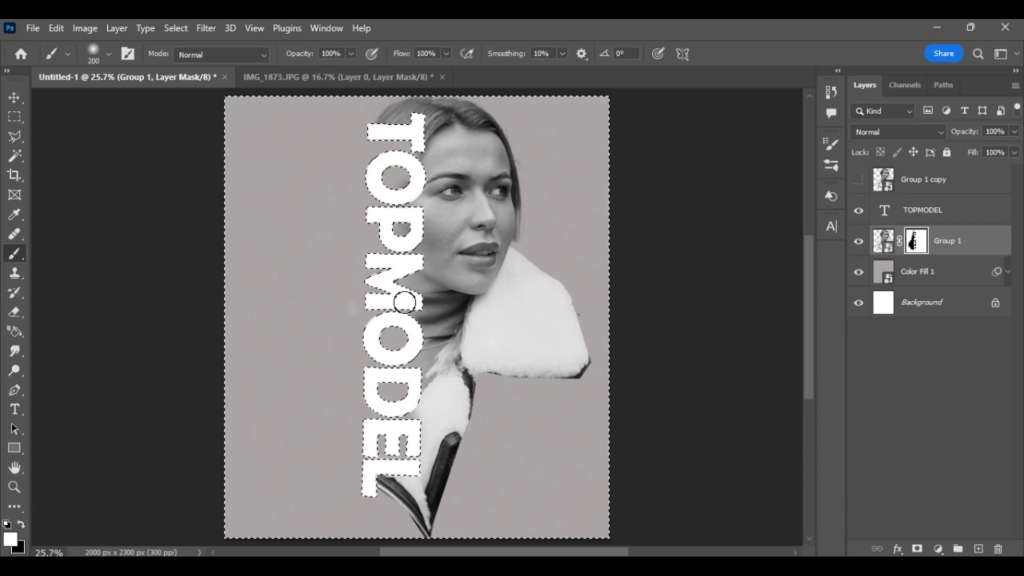
{"action": "left_click", "coordinate": [21, 525]}
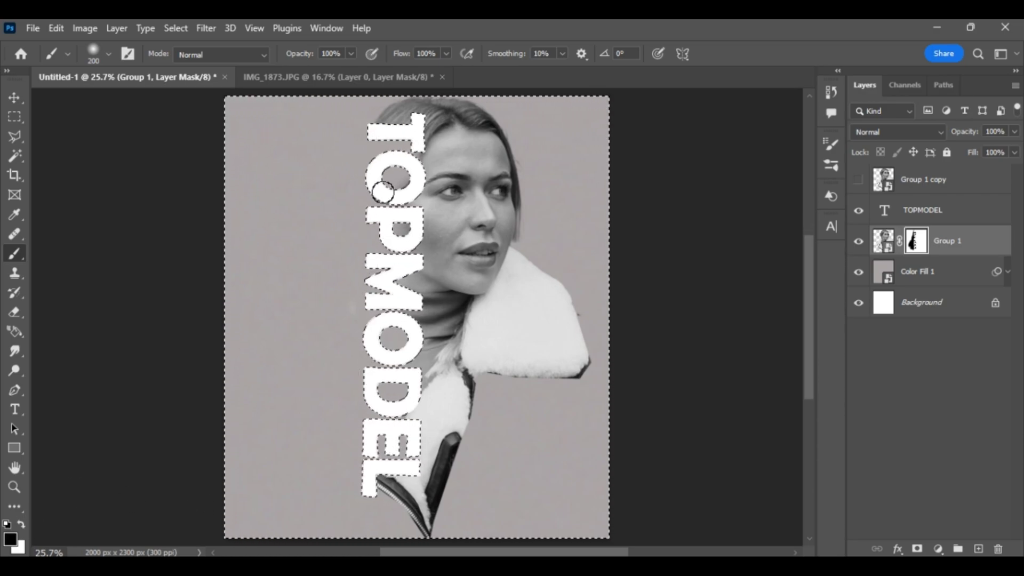
{"action": "left_click_drag", "start_coordinate": [390, 110], "coordinate": [381, 115]}
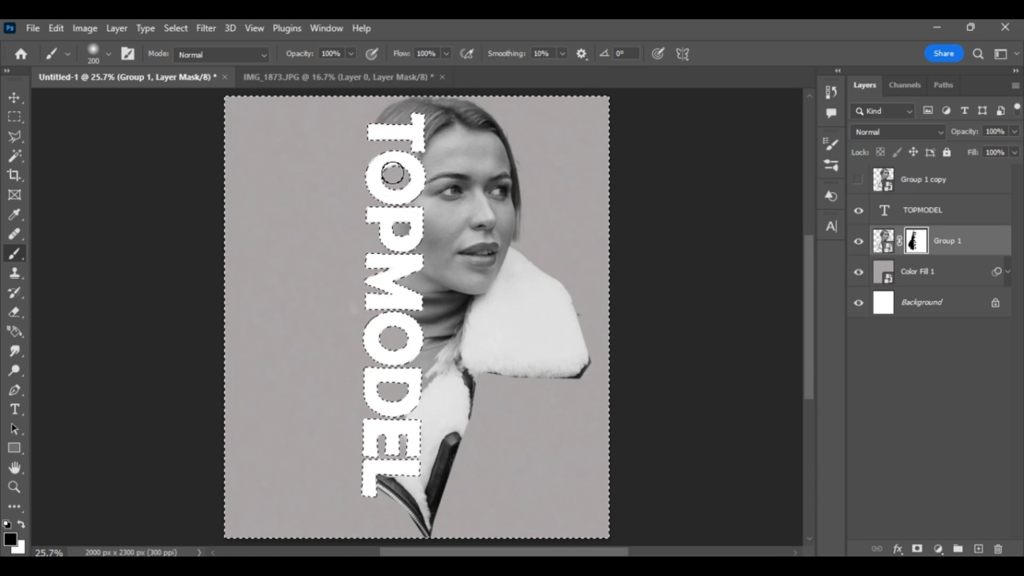
{"action": "key", "text": "ctrl+d"}
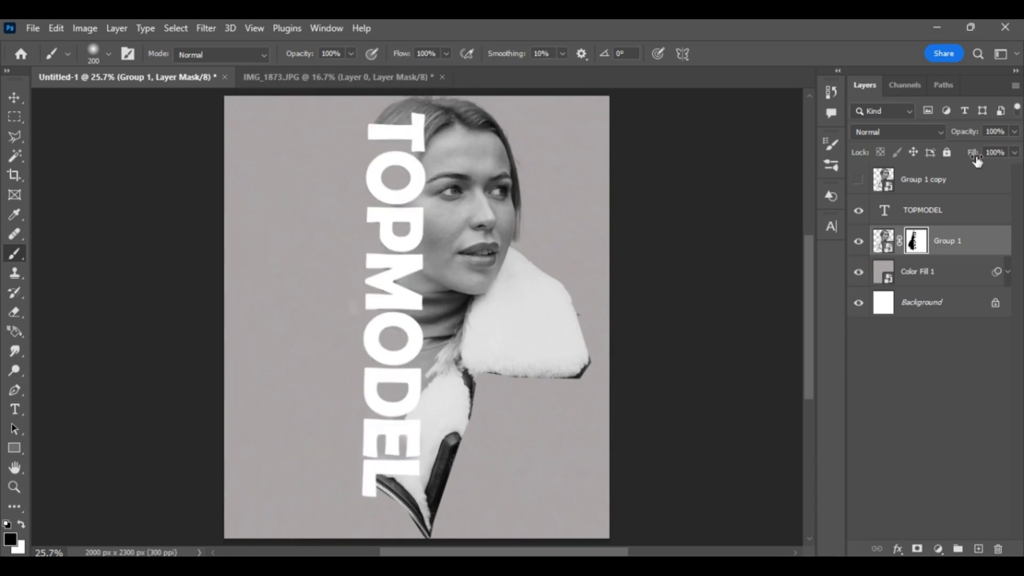
Show the Group 1 copy layer and clip it to the TOPMODEL text layer.
{"action": "left_click", "coordinate": [941, 184]}
{"action": "left_click", "coordinate": [859, 180]}
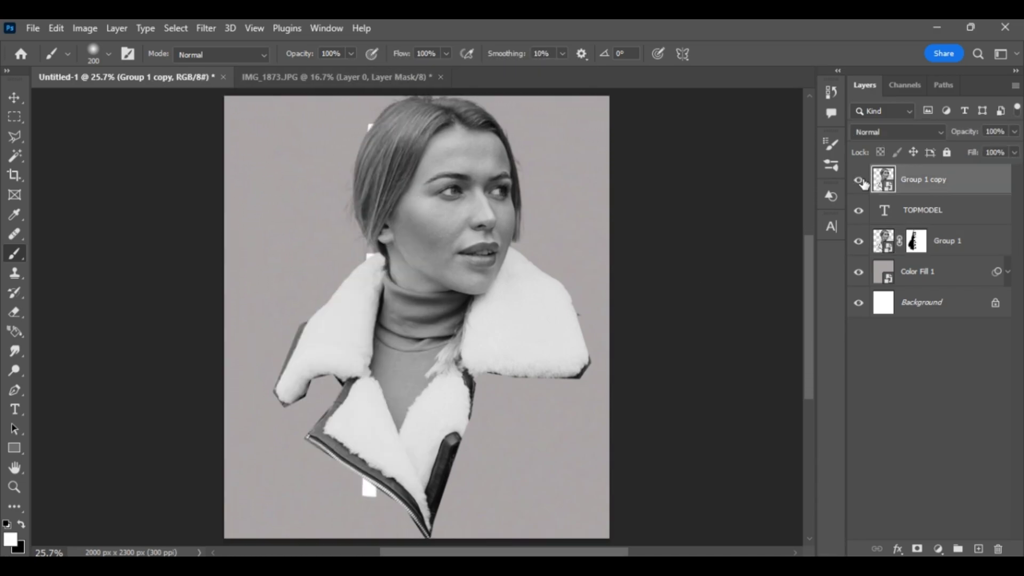
{"action": "left_click_drag", "start_coordinate": [951, 196], "coordinate": [932, 196]}
{"action": "key", "text": "ctrl+z"}
{"action": "left_click", "coordinate": [939, 196], "text": "alt"}
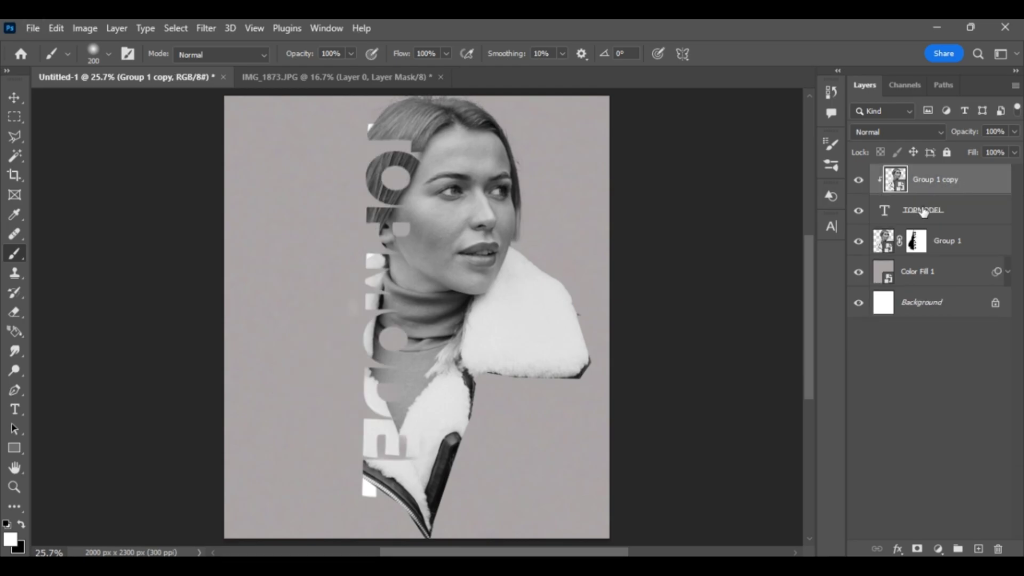
Give the TOPMODEL layer a 1 px inside Stroke in the light gray #adb2b2.
{"action": "left_click", "coordinate": [931, 243]}
{"action": "right_click", "coordinate": [915, 212]}
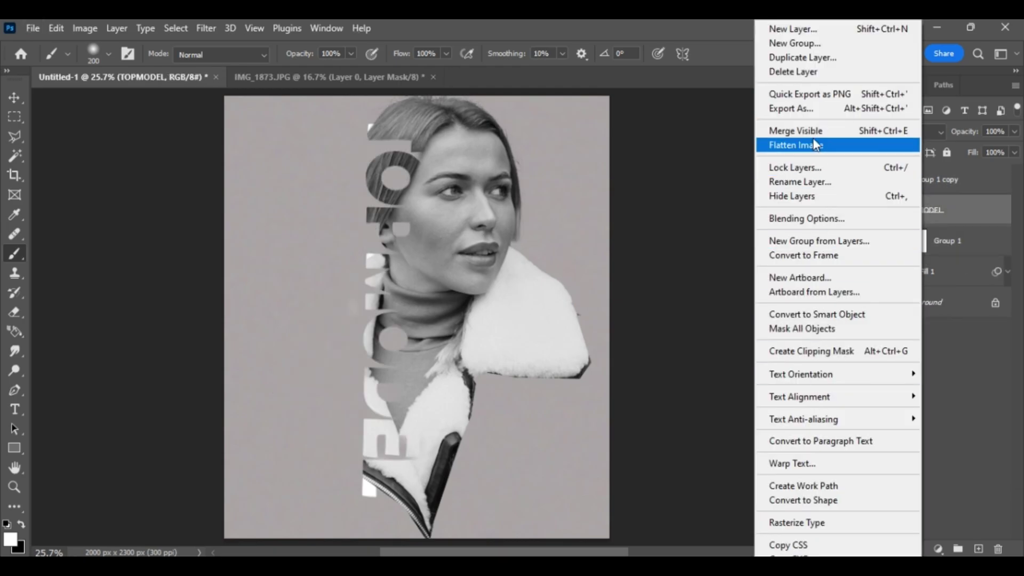
{"action": "left_click", "coordinate": [817, 220]}
{"action": "left_click", "coordinate": [594, 207]}
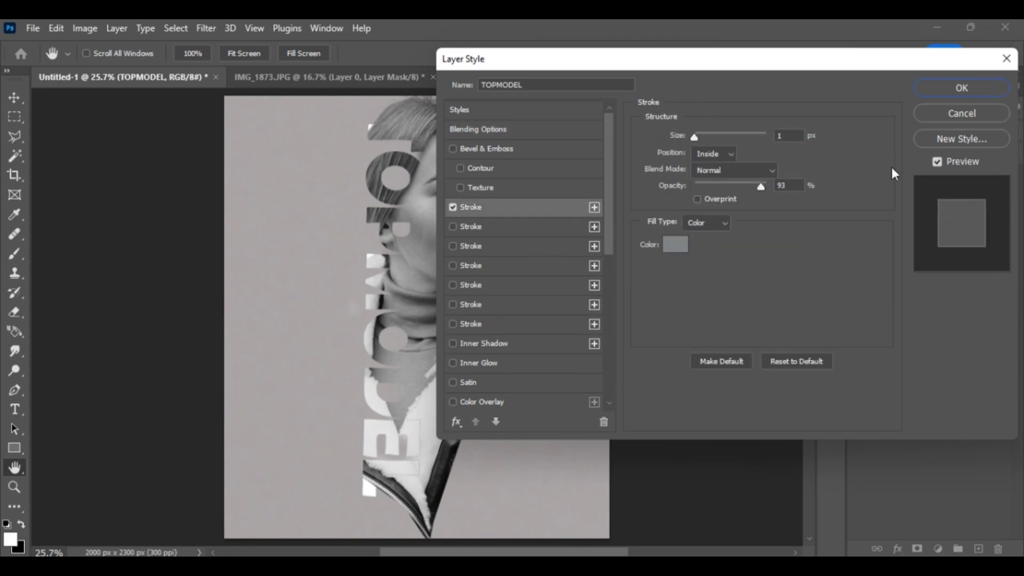
{"action": "left_click", "coordinate": [675, 244]}
{"action": "left_click", "coordinate": [631, 356]}
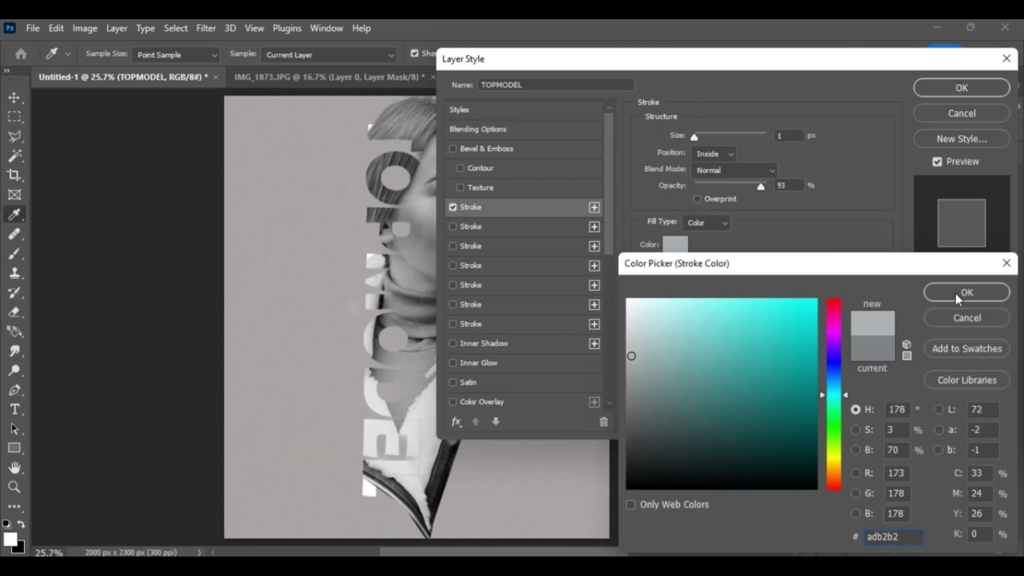
{"action": "left_click", "coordinate": [964, 293]}
Give the TOPMODEL layer a Drop Shadow at 35% opacity with 0 px distance and a size of 29 px.
{"action": "scroll", "coordinate": [607, 254], "scroll_direction": "down", "scroll_amount": 10}
{"action": "left_click", "coordinate": [453, 381]}
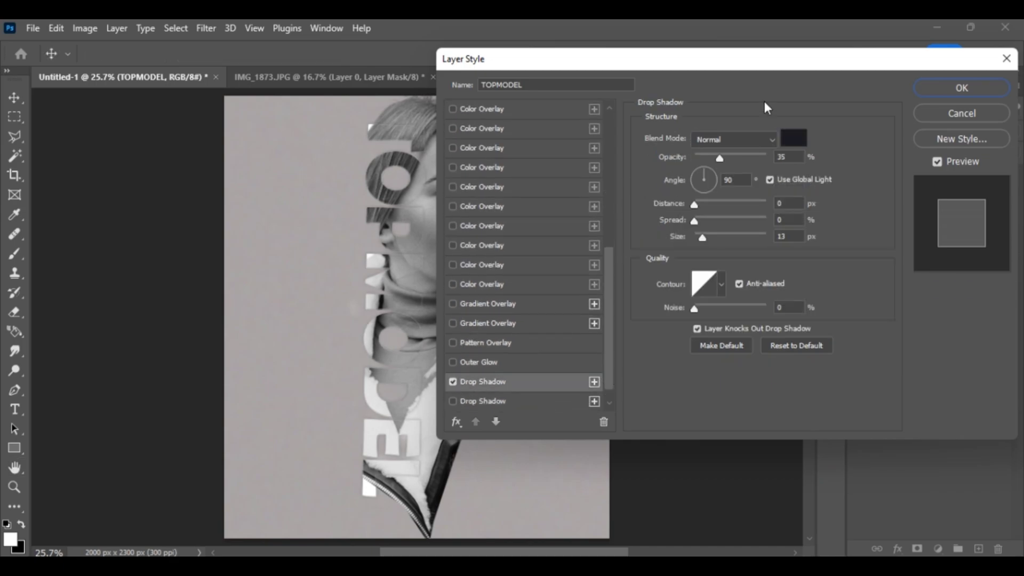
{"action": "left_click_drag", "start_coordinate": [704, 239], "coordinate": [719, 244]}
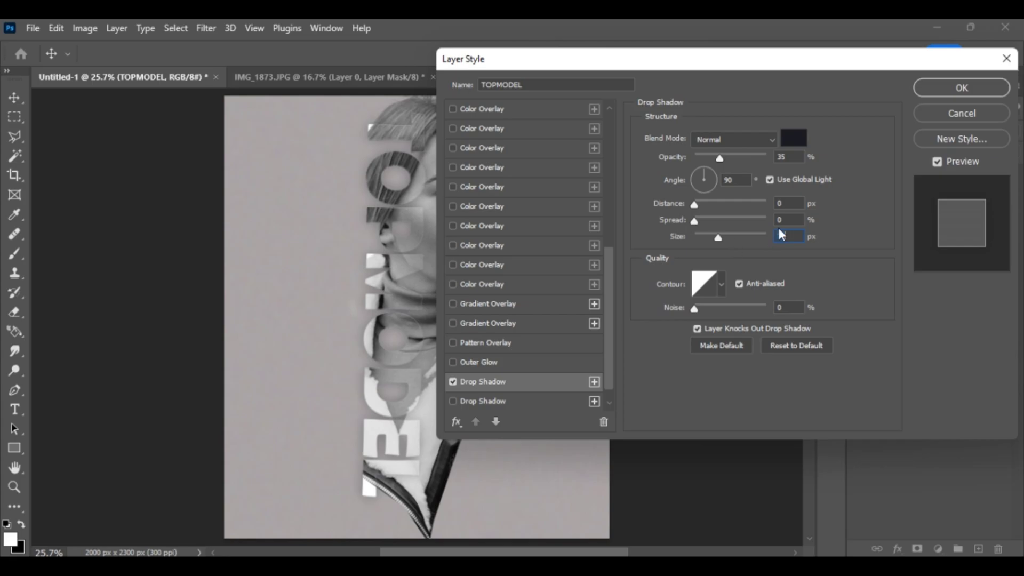
{"action": "left_click_drag", "start_coordinate": [718, 238], "coordinate": [708, 239]}
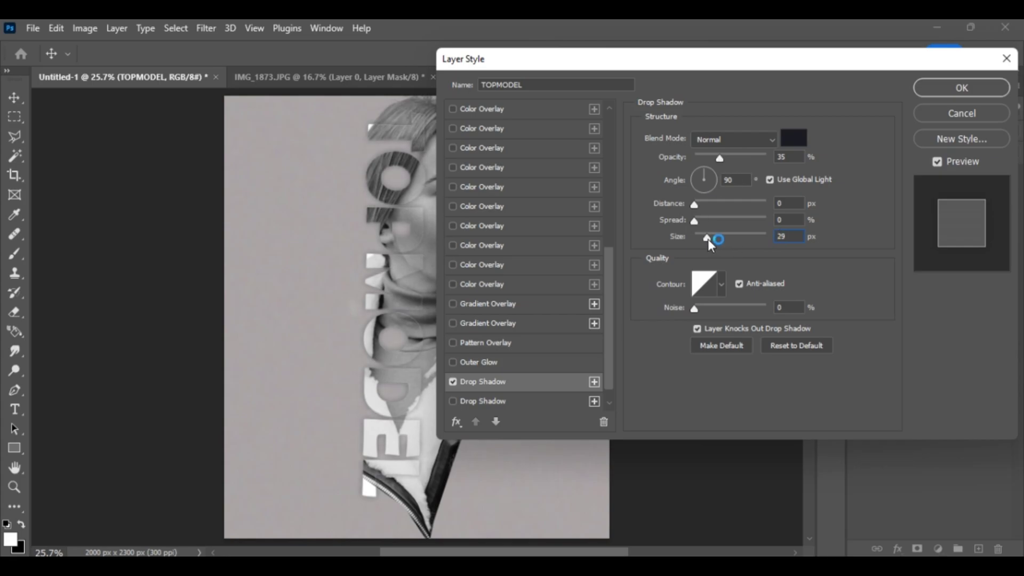
{"action": "left_click", "coordinate": [955, 88]}
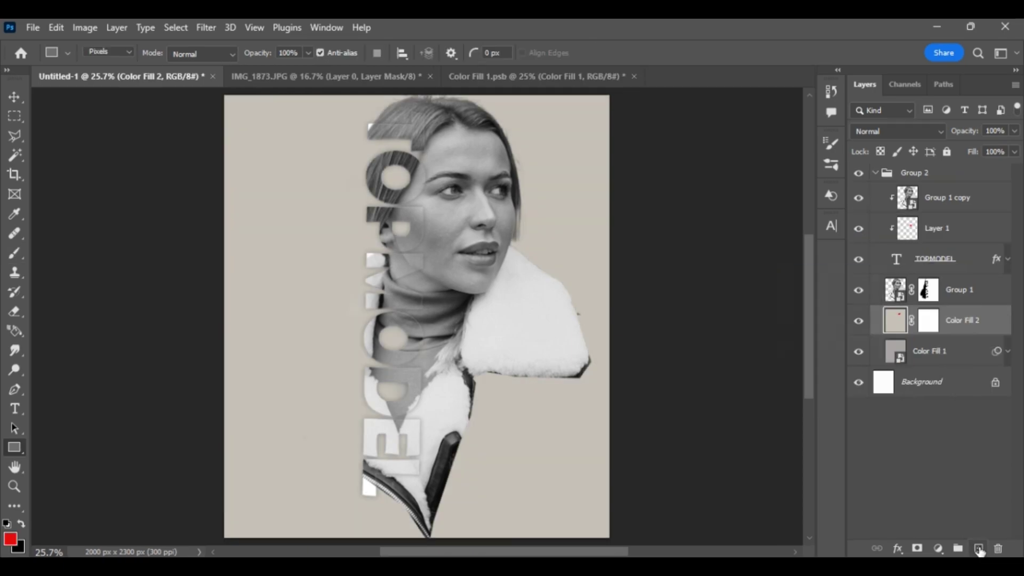
Draw a small red rectangle across the woman's eye nearer the right edge on a new layer and blend it as Multiply.
{"action": "left_click", "coordinate": [979, 548]}
{"action": "left_click_drag", "start_coordinate": [468, 174], "coordinate": [512, 193]}
{"action": "key", "text": "v"}
{"action": "left_click", "coordinate": [938, 132]}
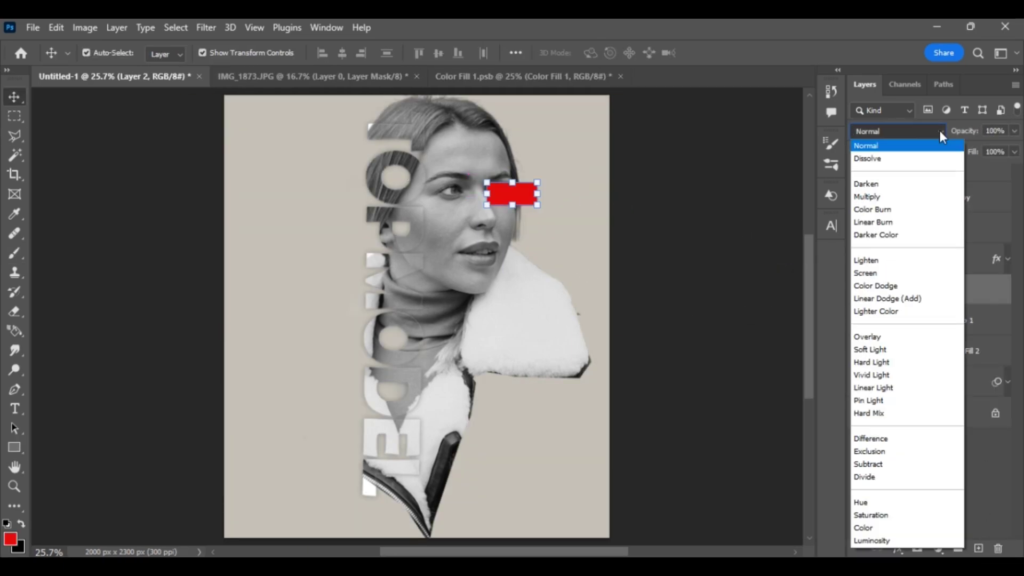
{"action": "left_click", "coordinate": [894, 199]}
Transform the red rectangle into a wider bar that extends from the eye past the side of the face.
{"action": "mouse_move", "coordinate": [529, 192]}
{"action": "left_mouse_down"}
{"action": "mouse_move", "coordinate": [553, 187]}
{"action": "mouse_move", "coordinate": [521, 199]}
{"action": "mouse_move", "coordinate": [607, 203]}
{"action": "mouse_move", "coordinate": [542, 193]}
{"action": "mouse_move", "coordinate": [588, 191]}
{"action": "mouse_move", "coordinate": [570, 190]}
{"action": "mouse_move", "coordinate": [572, 208]}
{"action": "left_mouse_up"}
{"action": "left_click", "coordinate": [703, 177]}
{"action": "left_click", "coordinate": [525, 195]}
{"action": "key", "text": "Return"}
{"action": "left_click", "coordinate": [14, 448]}
{"action": "left_click", "coordinate": [14, 97]}
{"action": "key", "text": "ctrl+z"}
{"action": "left_click", "coordinate": [580, 201]}
{"action": "key", "text": "ctrl+z"}
Add a thin horizontal red line on a new layer and stack the red bar's layer above it.
{"action": "left_click", "coordinate": [910, 299]}
{"action": "left_click", "coordinate": [978, 548]}
{"action": "left_click", "coordinate": [22, 447]}
{"action": "left_click", "coordinate": [15, 97]}
{"action": "left_click", "coordinate": [742, 53]}
{"action": "key", "text": "Return"}
{"action": "left_click_drag", "start_coordinate": [329, 194], "coordinate": [550, 204]}
{"action": "left_click_drag", "start_coordinate": [681, 196], "coordinate": [589, 195]}
{"action": "key", "text": "Return"}
{"action": "left_click", "coordinate": [929, 320]}
{"action": "left_click_drag", "start_coordinate": [928, 320], "coordinate": [903, 297]}
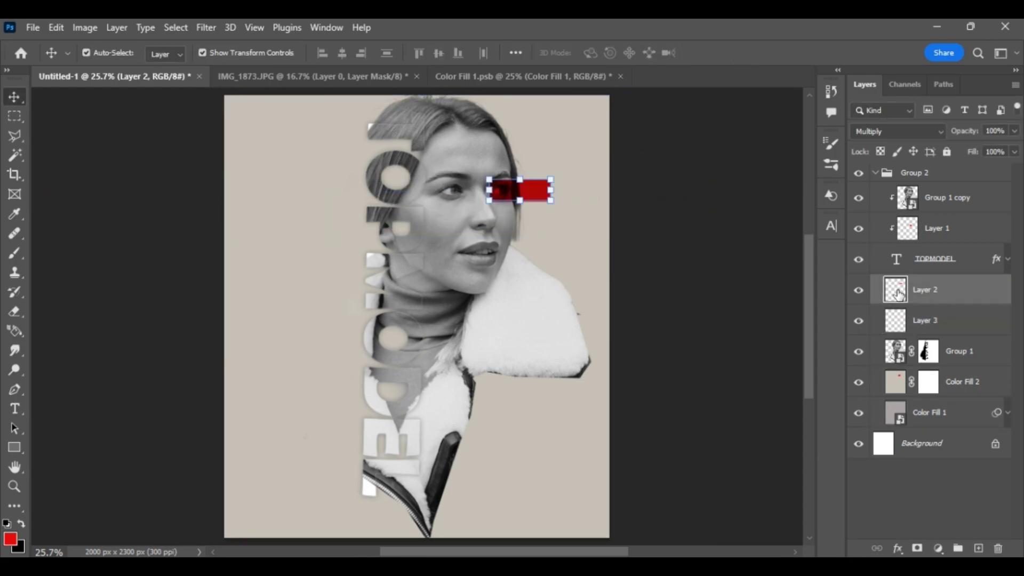
Resize and position the thin red line so it runs from the bar's outer edge toward the poster's right edge.
{"action": "left_click", "coordinate": [898, 327]}
{"action": "left_click_drag", "start_coordinate": [633, 192], "coordinate": [665, 233]}
{"action": "key", "text": "Return"}
{"action": "left_click_drag", "start_coordinate": [684, 184], "coordinate": [599, 194]}
{"action": "left_click_drag", "start_coordinate": [571, 151], "coordinate": [543, 219]}
{"action": "key", "text": "Return"}
{"action": "left_click_drag", "start_coordinate": [612, 209], "coordinate": [599, 217]}
{"action": "left_click", "coordinate": [742, 54]}
{"action": "left_click_drag", "start_coordinate": [583, 154], "coordinate": [564, 165]}
{"action": "key", "text": "ctrl+z"}
{"action": "left_click", "coordinate": [743, 54]}
Draw a thin vertical red line on a new layer above Layer 2 and scale it at the horizontal line's outer end.
{"action": "left_click", "coordinate": [954, 293]}
{"action": "key", "text": "ctrl+shift+alt+n"}
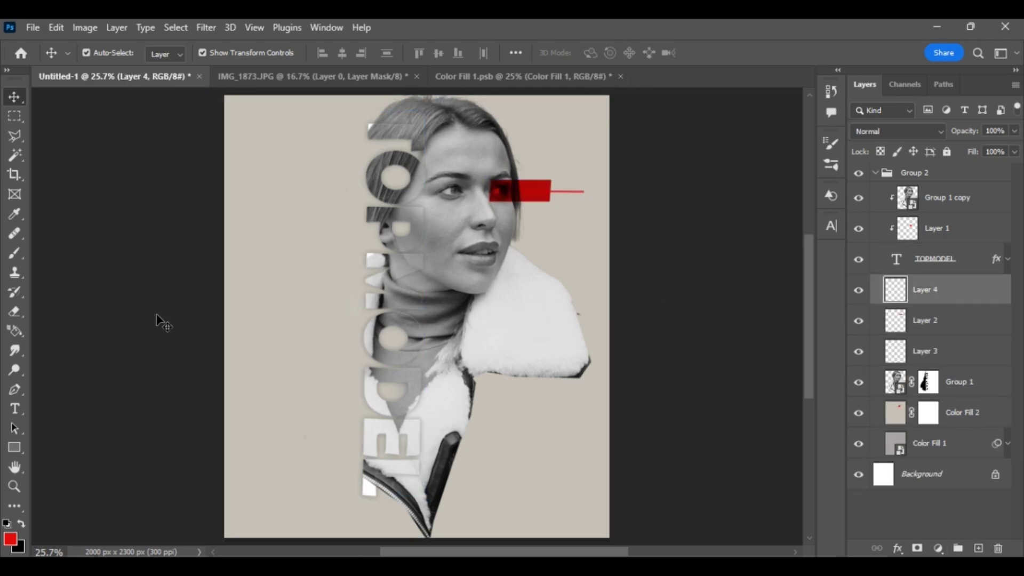
{"action": "key", "text": "u"}
{"action": "left_click_drag", "start_coordinate": [583, 128], "coordinate": [583, 258]}
{"action": "key", "text": "v"}
{"action": "left_click_drag", "start_coordinate": [584, 128], "coordinate": [577, 172]}
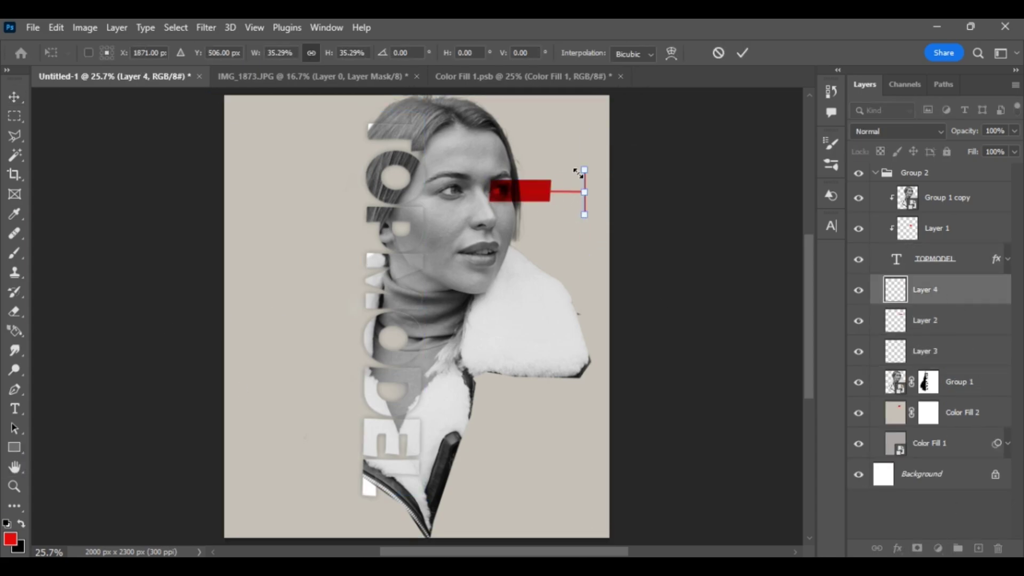
{"action": "left_click_drag", "start_coordinate": [583, 213], "coordinate": [585, 278]}
{"action": "left_click", "coordinate": [742, 53]}
Stretch the vertical red line down past the fur collar, with its top joined to the horizontal line.
{"action": "left_click_drag", "start_coordinate": [584, 216], "coordinate": [585, 267]}
{"action": "left_click_drag", "start_coordinate": [583, 346], "coordinate": [572, 446]}
{"action": "key", "text": "Return"}
{"action": "mouse_move", "coordinate": [573, 333]}
{"action": "left_mouse_down"}
{"action": "mouse_move", "coordinate": [577, 278]}
{"action": "mouse_move", "coordinate": [574, 346]}
{"action": "left_mouse_up"}
{"action": "key", "text": "Return"}
{"action": "left_click_drag", "start_coordinate": [572, 359], "coordinate": [581, 200]}
{"action": "key", "text": "Return"}
{"action": "left_click", "coordinate": [580, 459]}
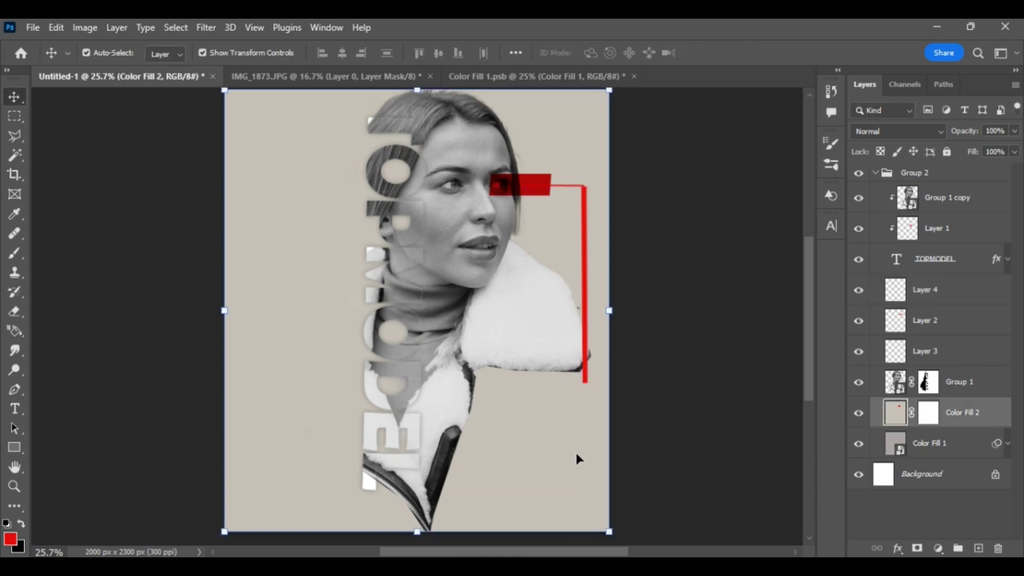
Draw a red banner on a new layer and fit it between the vertical line's lower end and the poster's right edge.
{"action": "left_click", "coordinate": [994, 290]}
{"action": "left_click", "coordinate": [978, 549]}
{"action": "left_click", "coordinate": [15, 447]}
{"action": "left_click_drag", "start_coordinate": [231, 371], "coordinate": [340, 400]}
{"action": "left_click", "coordinate": [14, 97]}
{"action": "left_click_drag", "start_coordinate": [265, 395], "coordinate": [516, 420]}
{"action": "left_click_drag", "start_coordinate": [593, 431], "coordinate": [607, 402]}
{"action": "left_click_drag", "start_coordinate": [537, 411], "coordinate": [545, 412]}
{"action": "left_click", "coordinate": [743, 53]}
Add the white text TOP MODEL in Berlin Sans FB Demi Bold near the red banner.
{"action": "left_click", "coordinate": [464, 385]}
{"action": "left_click", "coordinate": [21, 524]}
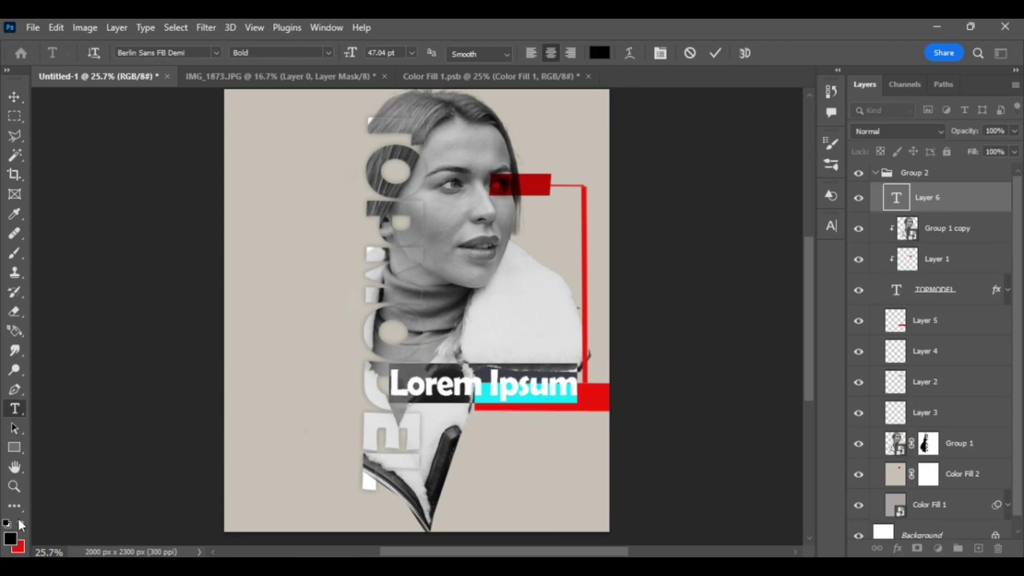
{"action": "left_click", "coordinate": [21, 525]}
{"action": "left_click", "coordinate": [716, 53]}
{"action": "left_click", "coordinate": [575, 386]}
{"action": "key", "text": "BackSpace"}
{"action": "key", "text": "BackSpace"}
{"action": "key", "text": "BackSpace"}
{"action": "key", "text": "BackSpace"}
{"action": "key", "text": "BackSpace"}
{"action": "key", "text": "BackSpace"}
{"action": "key", "text": "BackSpace"}
{"action": "key", "text": "BackSpace"}
{"action": "key", "text": "BackSpace"}
{"action": "key", "text": "BackSpace"}
{"action": "left_click", "coordinate": [715, 53]}
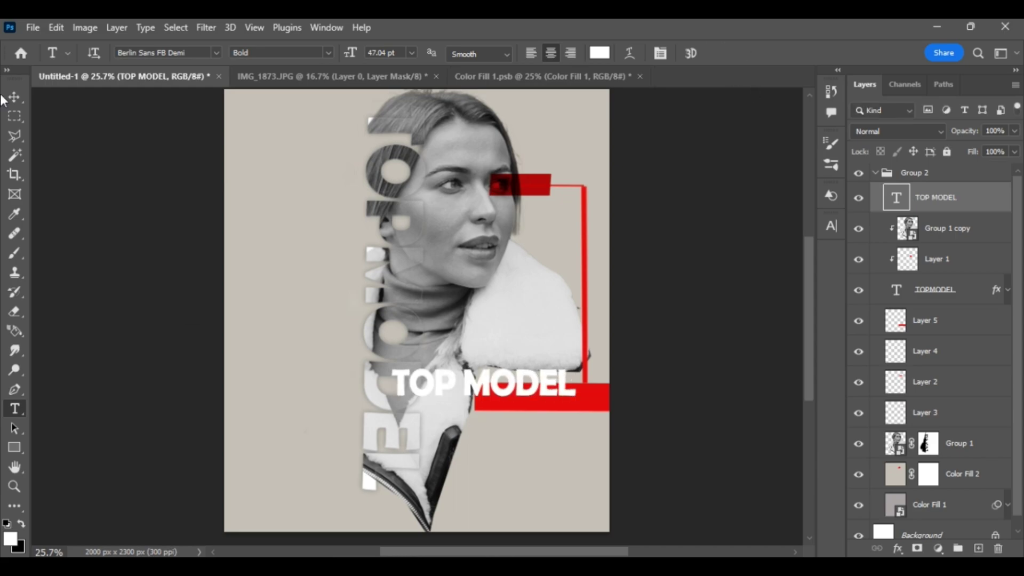
Scale down the white TOP MODEL text and fit it inside the red banner.
{"action": "key", "text": "ctrl+t"}
{"action": "left_click_drag", "start_coordinate": [484, 364], "coordinate": [536, 410]}
{"action": "left_click_drag", "start_coordinate": [525, 398], "coordinate": [529, 395]}
{"action": "left_click", "coordinate": [742, 53]}
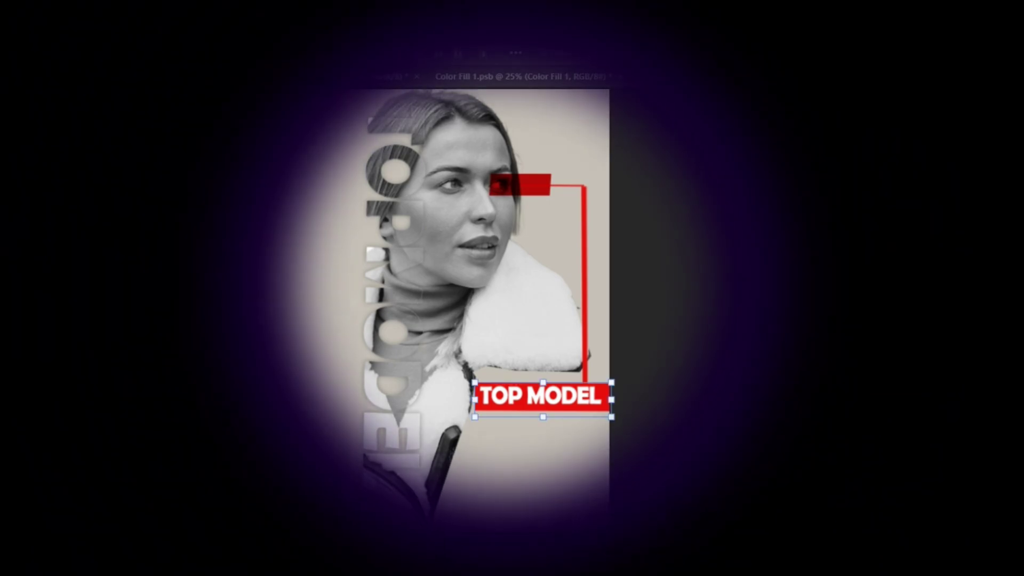